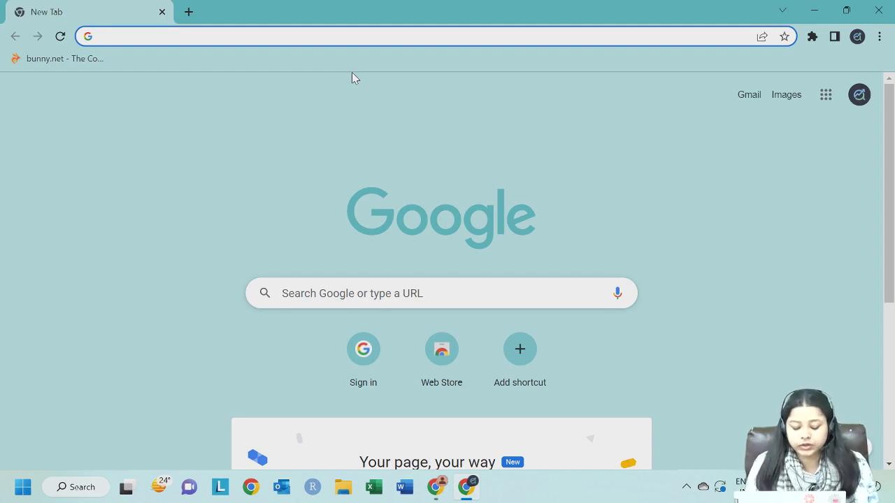
- Search Google for 'download power bi desktop'
type("downloa")
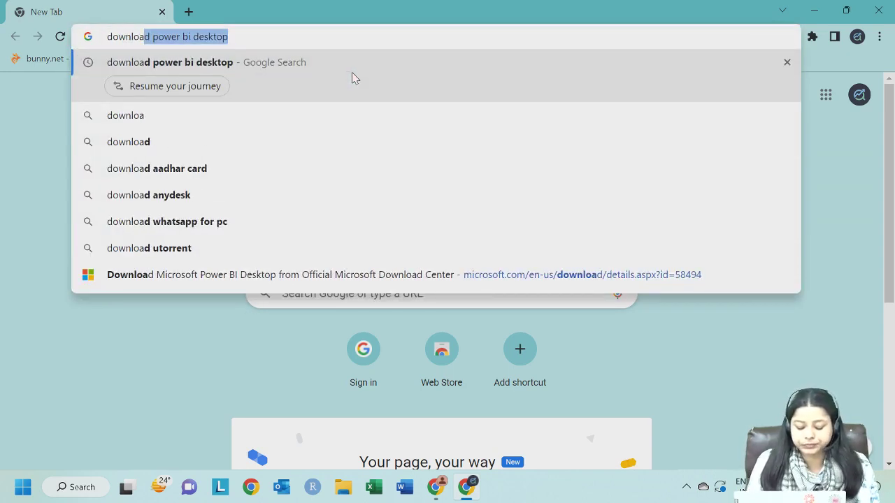
type("d power bi ")
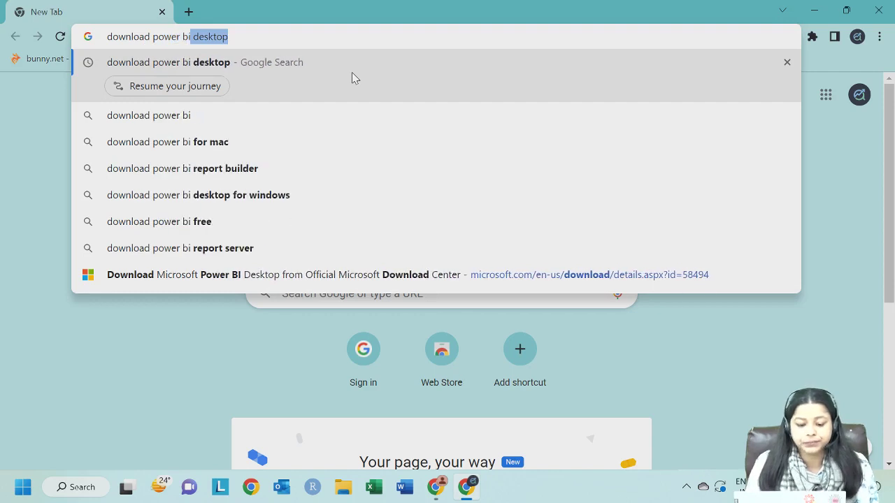
type("desktop")
key("Return")
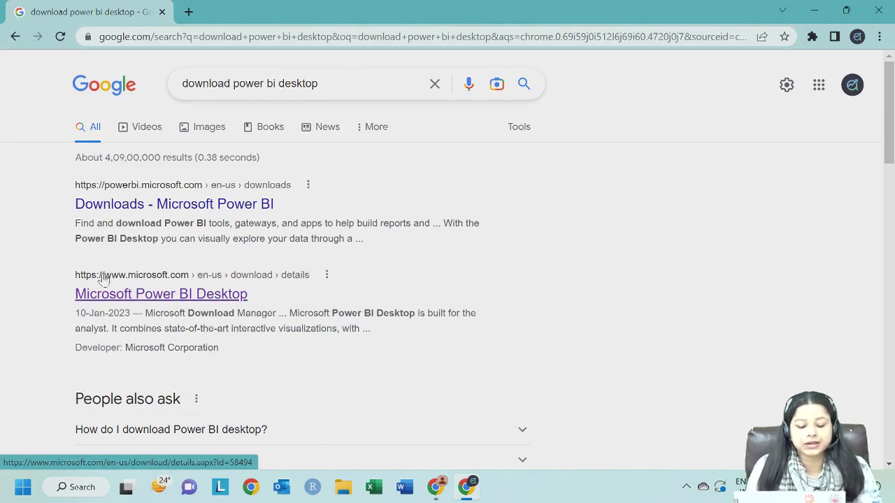
- Open the Download Center's Power BI Desktop page and start its Download to list setup files
left_click(137, 281)
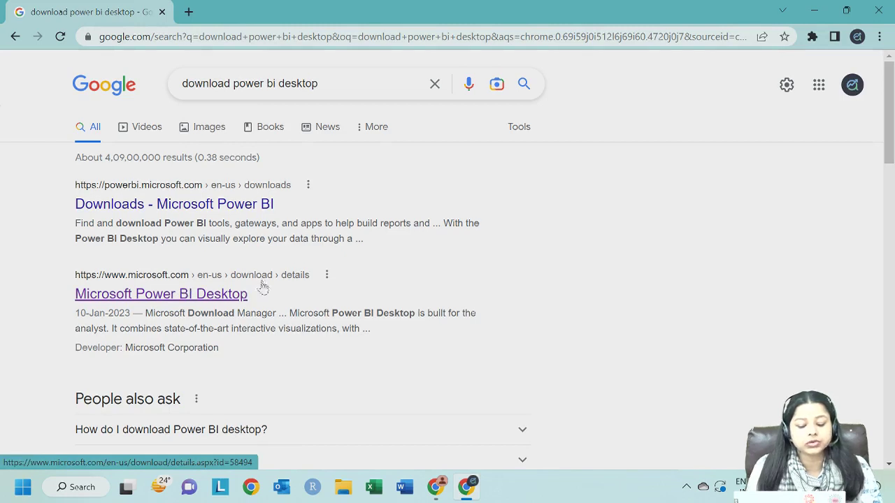
left_click(218, 300)
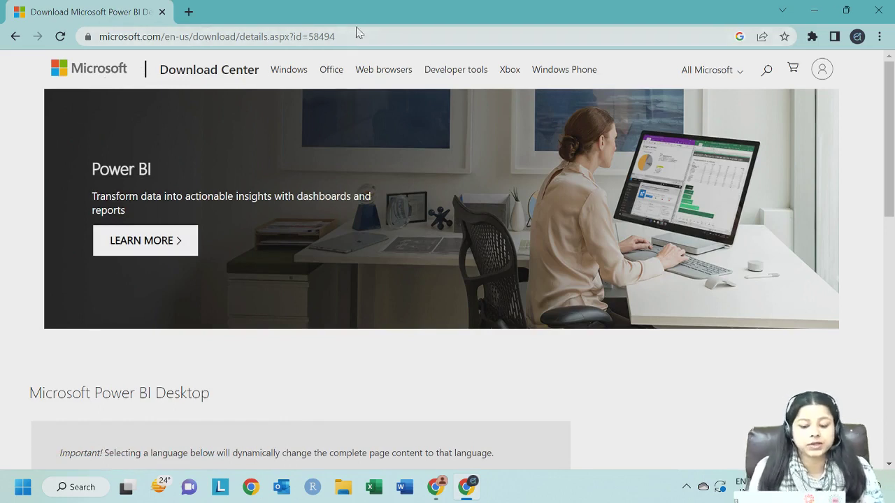
scroll(312, 162, "down", 1)
scroll(310, 161, "down", 1)
scroll(310, 160, "down", 1)
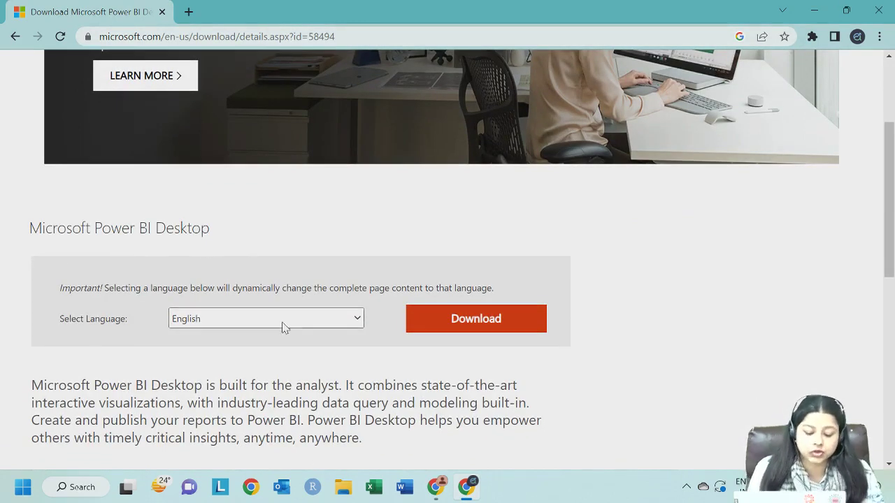
scroll(283, 325, "down", 1)
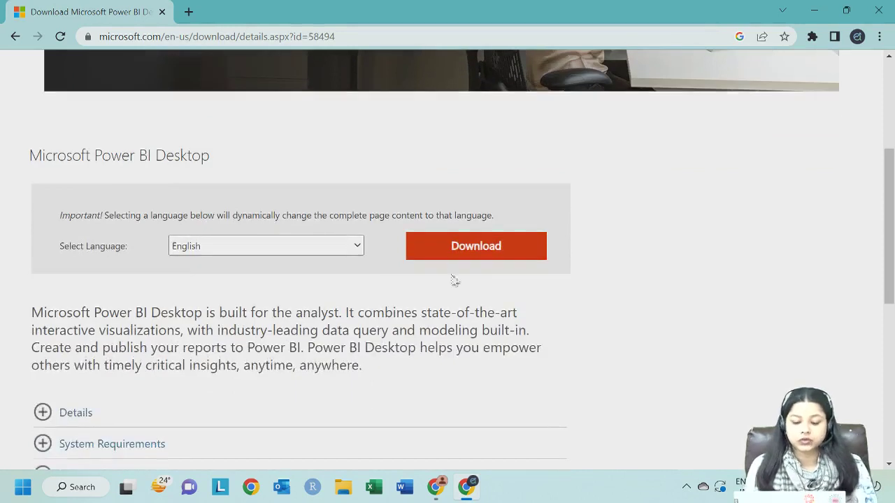
left_click(472, 258)
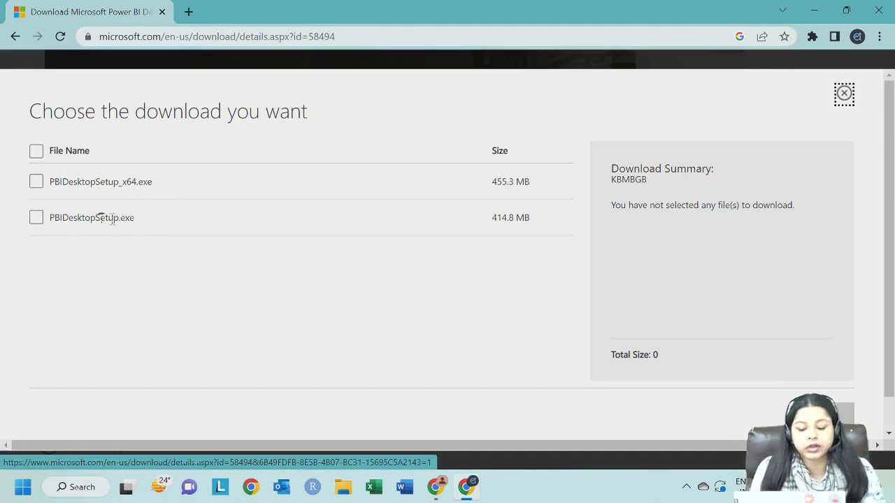
- Select PBIDesktopSetup_x64.exe and save it to the Downloads folder
left_click(37, 182)
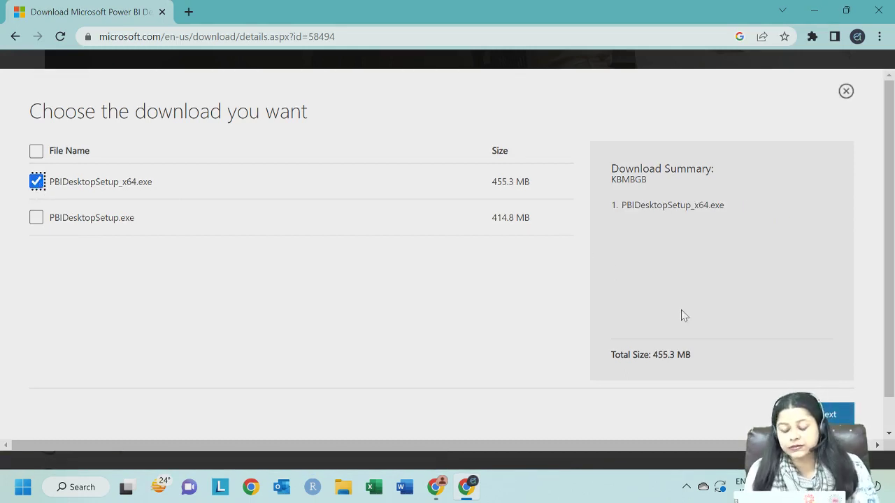
left_click(827, 413)
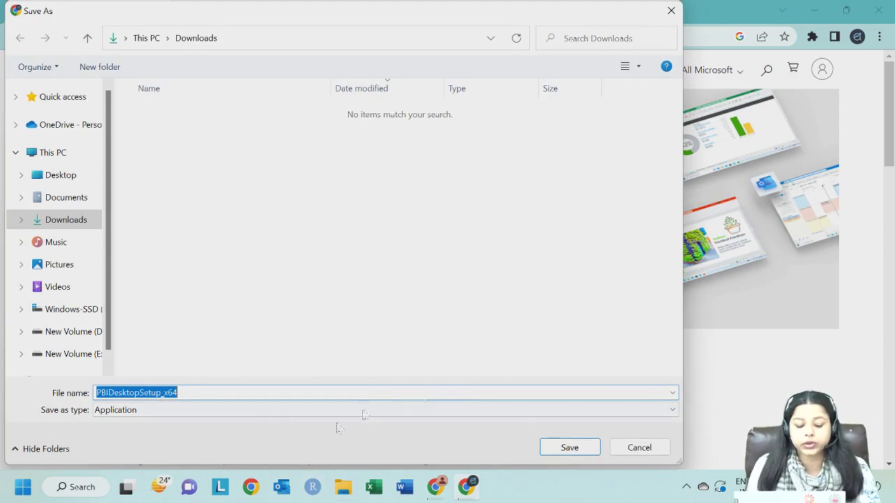
left_click(553, 448)
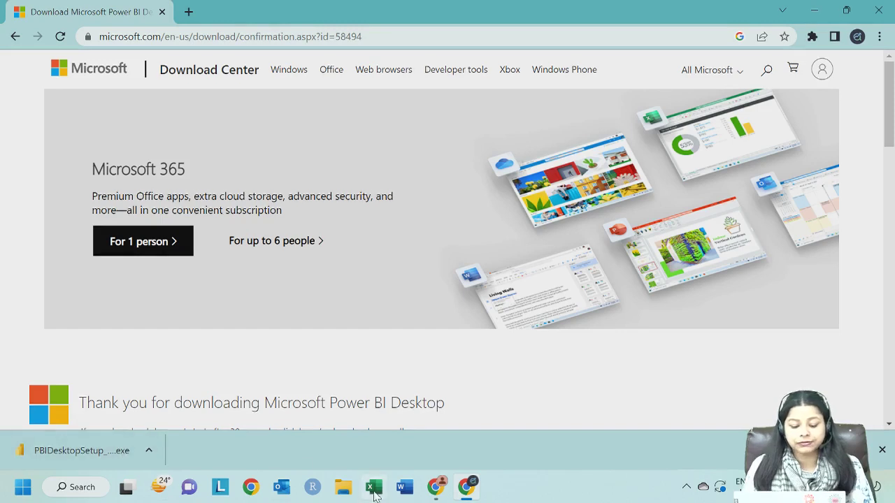
- Run the downloaded installer from Chrome and show the Downloads folder in File Explorer
left_click(151, 446)
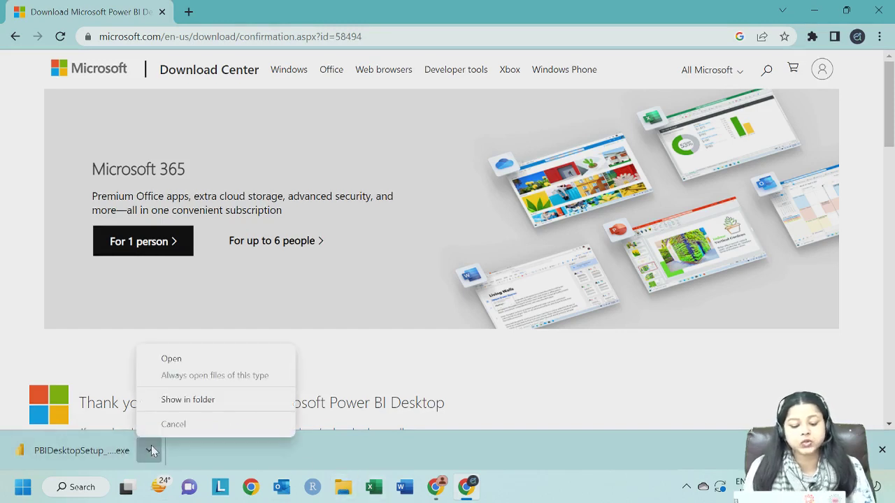
left_click(170, 361)
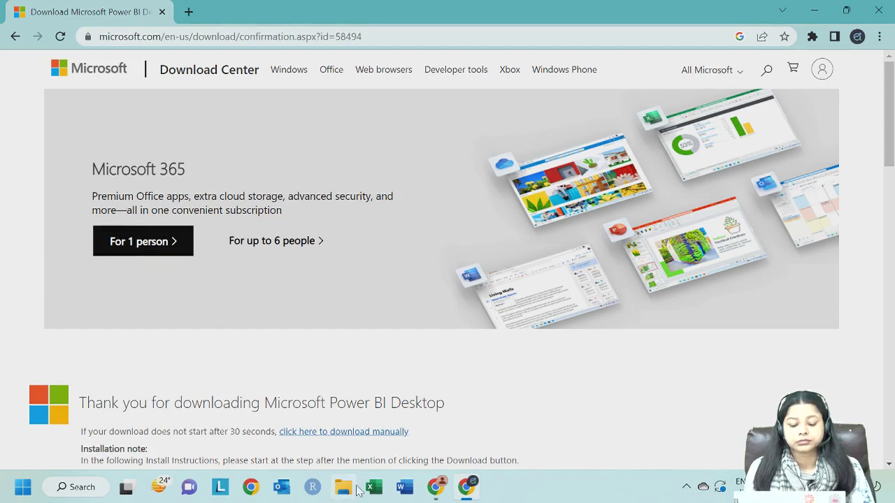
left_click(349, 491)
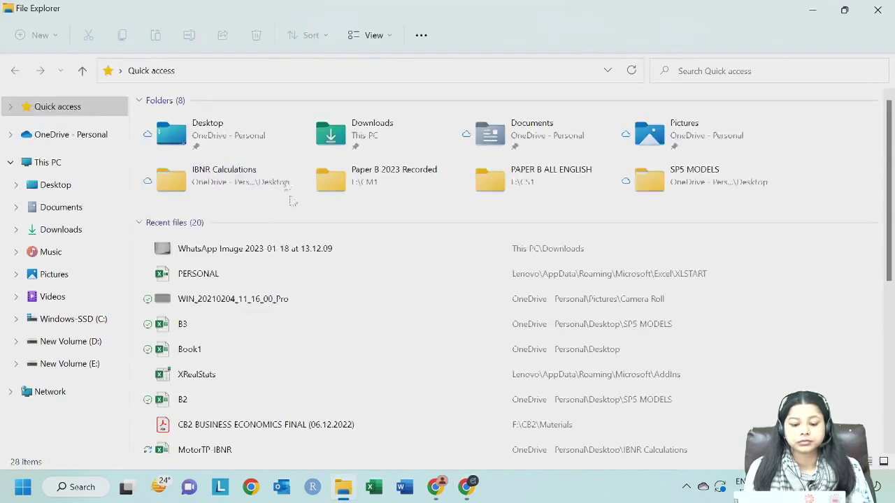
left_click(73, 227)
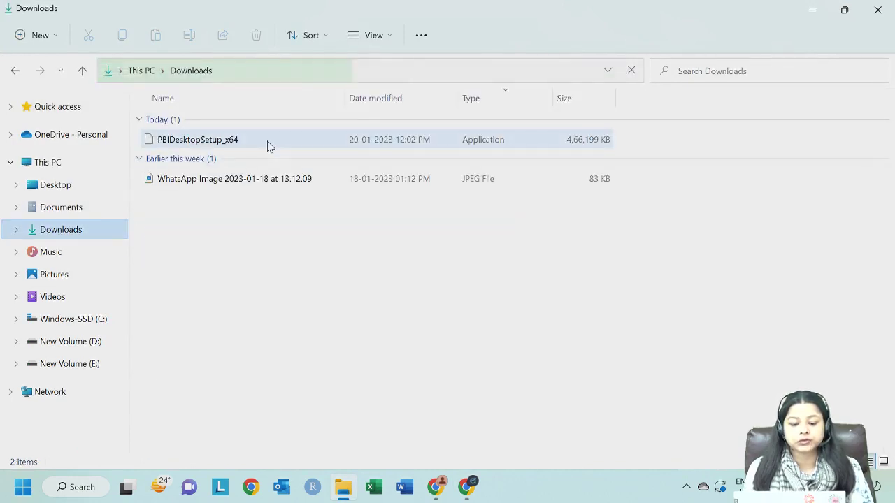
- Launch PBIDesktopSetup_x64, cancel the duplicate setup wizard, and continue past the Welcome page
double_click(267, 143)
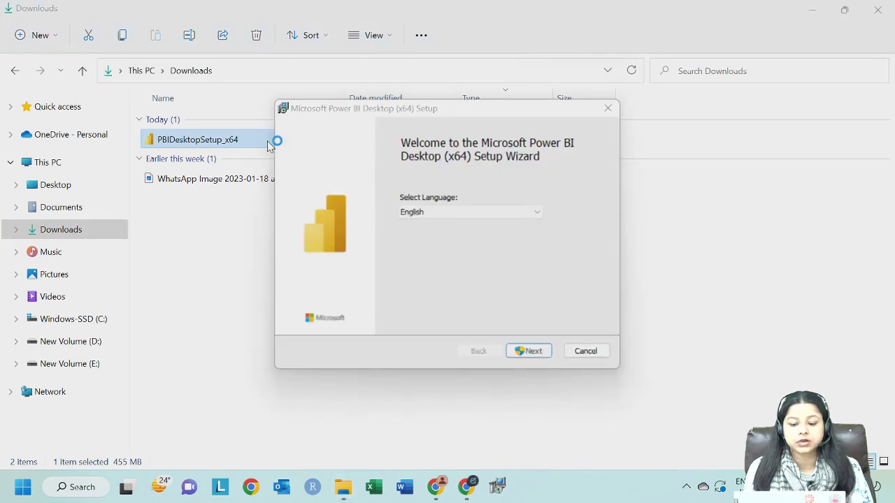
left_click(608, 108)
left_click(419, 265)
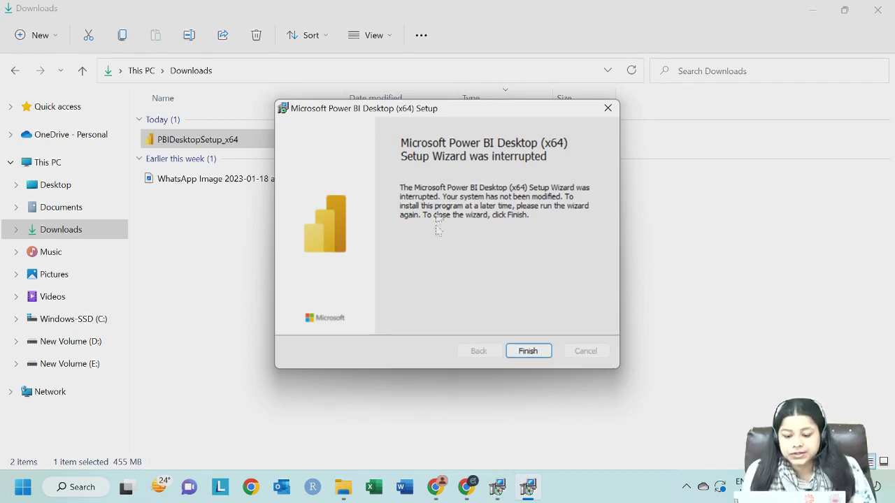
left_click(533, 352)
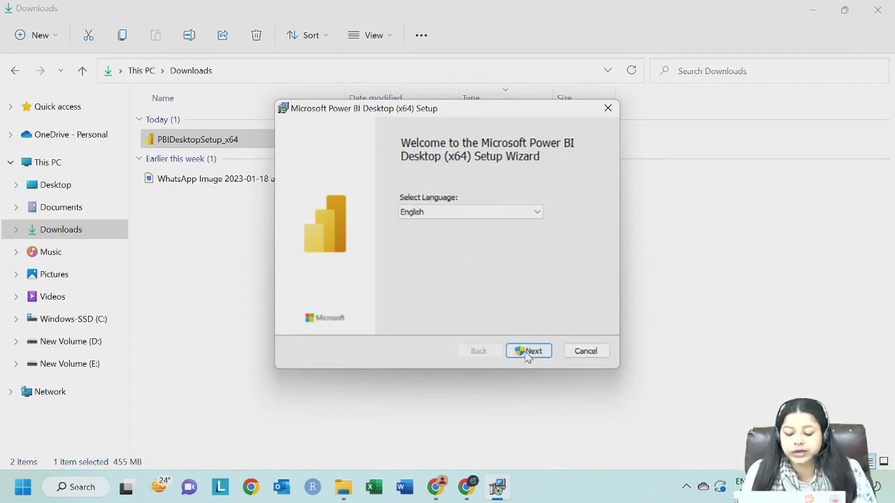
left_click(528, 355)
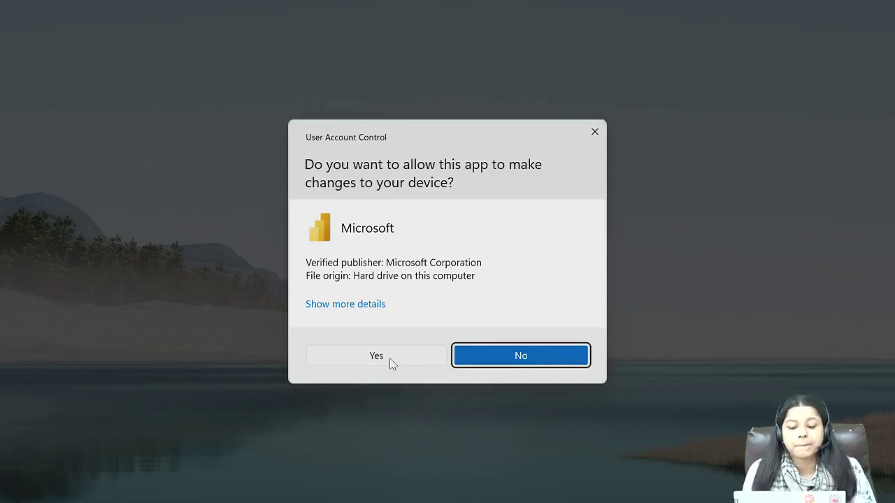
- Approve the User Account Control prompt with Yes for the Power BI installer
left_click(392, 362)
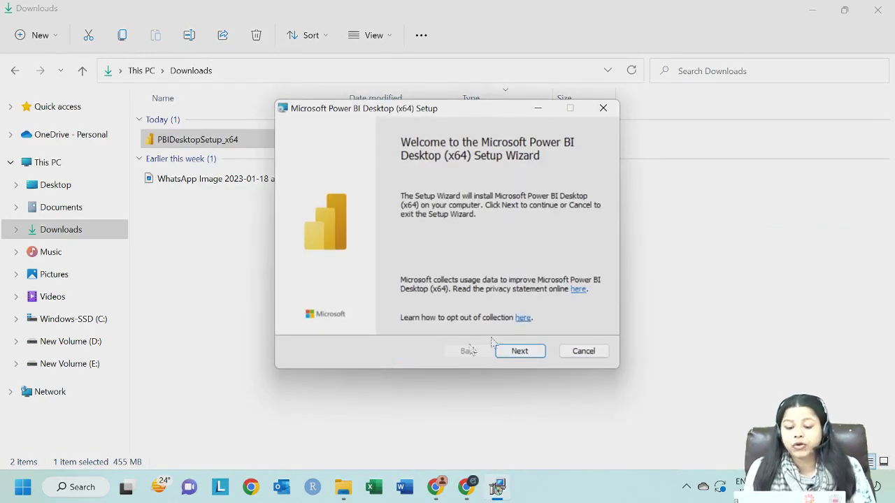
- Accept the Power BI Desktop license agreement and advance to the Destination Folder page
left_click(535, 351)
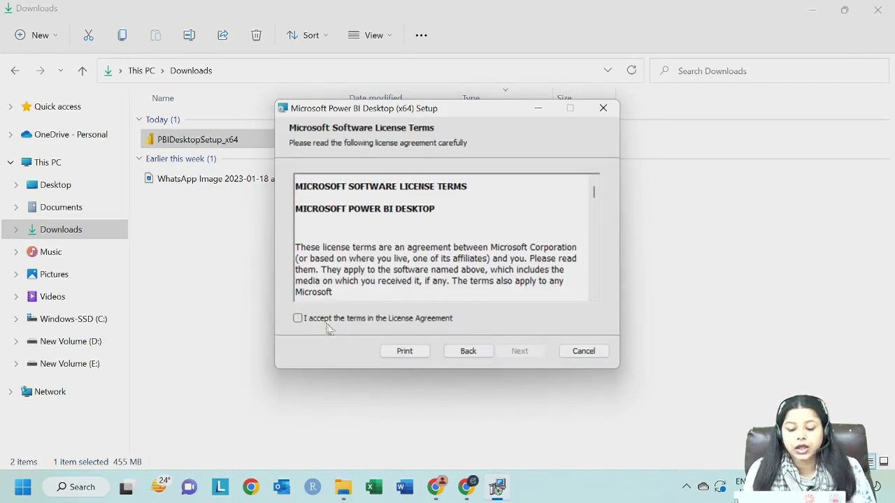
left_click(306, 319)
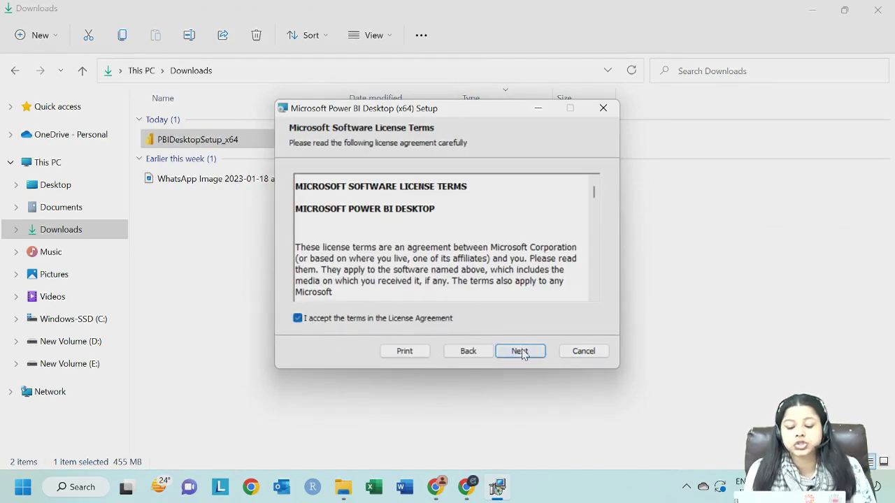
left_click(519, 351)
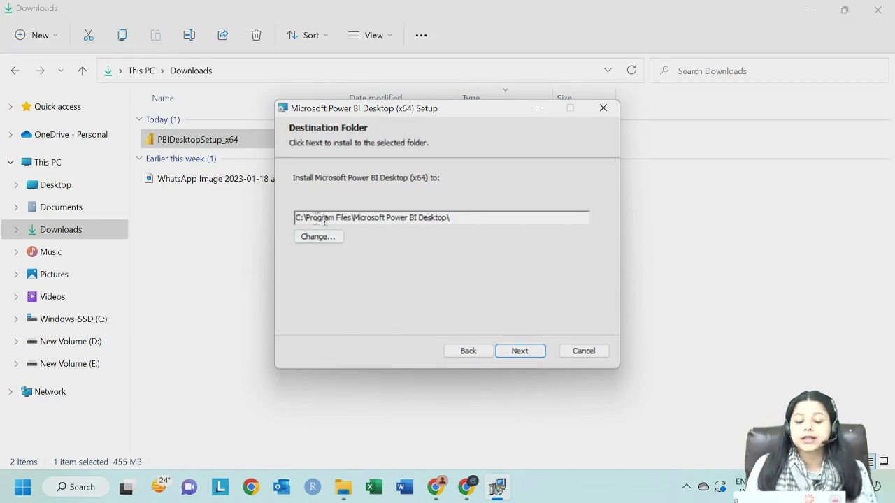
- Keep the default C:\Program Files\Microsoft Power BI Desktop\ folder and start installing
left_click(520, 353)
left_click(519, 351)
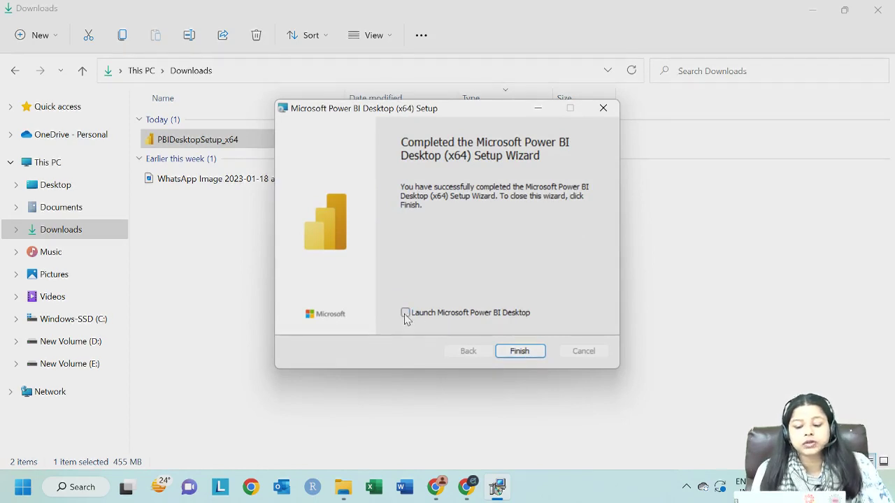
- Finish the setup wizard so Power BI Desktop opens with an untitled report
left_click(538, 351)
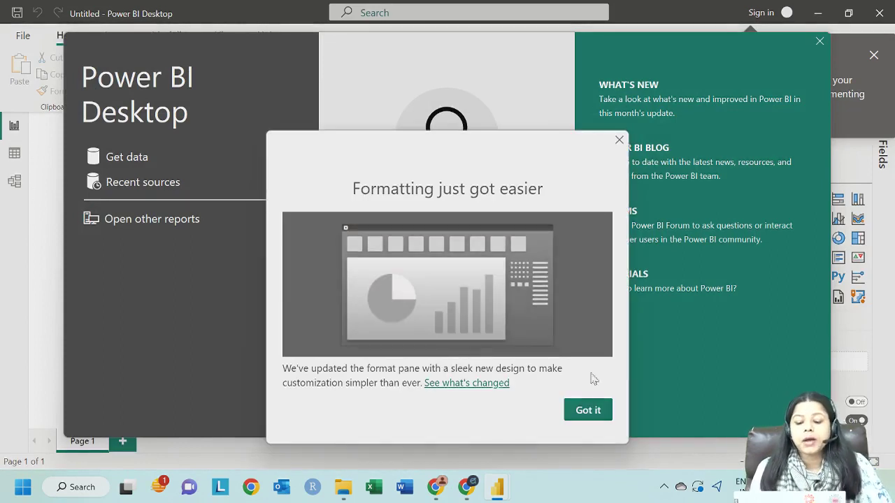
- Dismiss the 'Formatting just got easier' announcement with Got it
left_click(586, 410)
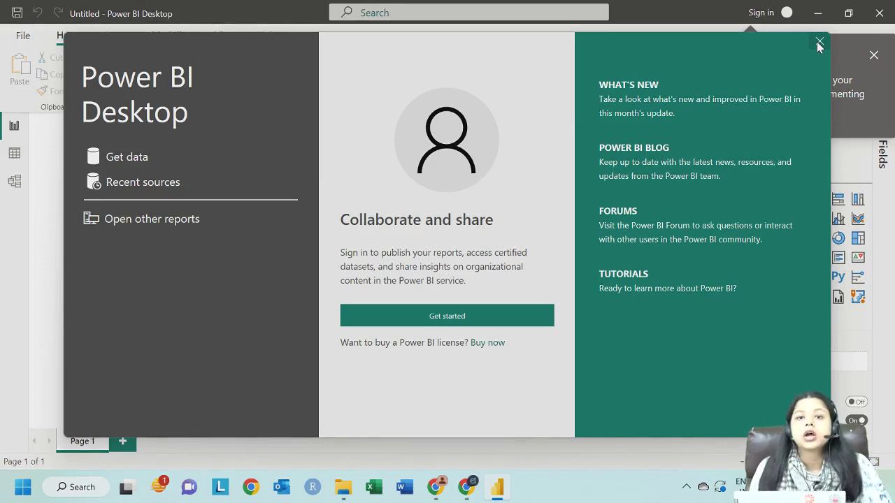
- Dismiss the welcome screen and the 'Collaborate and share' sign-in tip
left_click(819, 44)
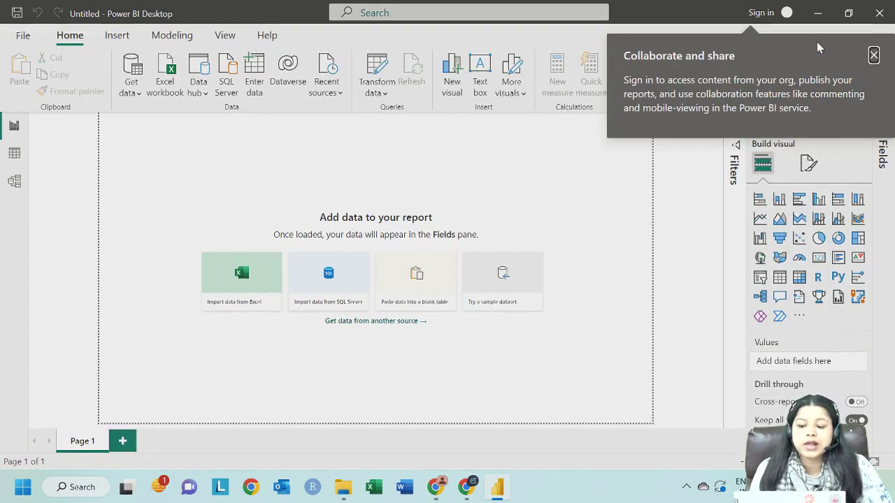
left_click(873, 54)
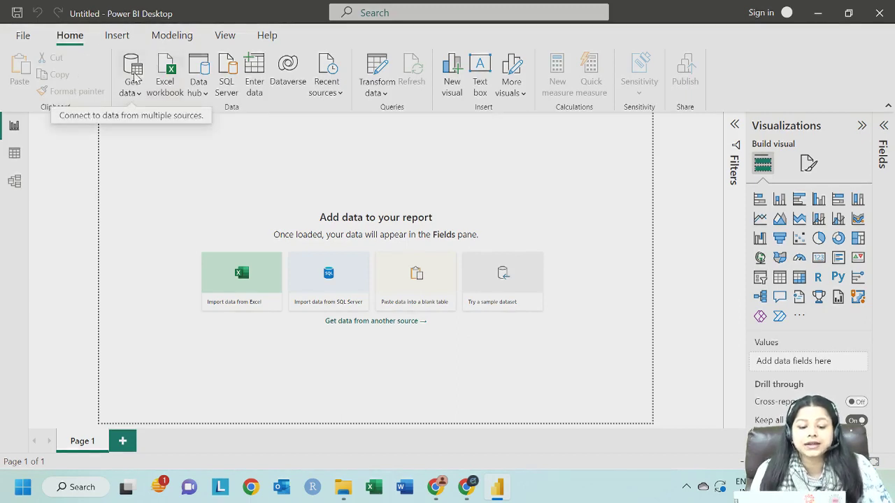
left_click(135, 76)
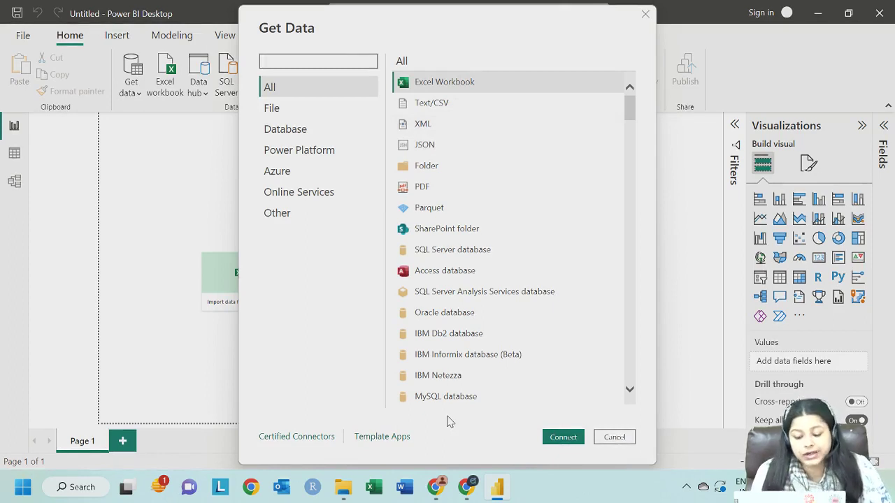
scroll(468, 318, "down", 6)
scroll(468, 318, "down", 10)
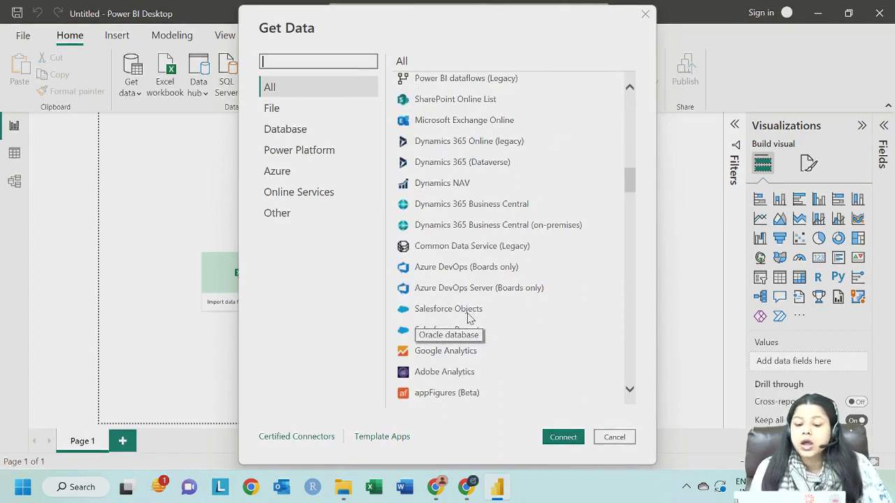
scroll(469, 318, "down", 3)
scroll(468, 318, "down", 4)
scroll(469, 318, "down", 5)
scroll(469, 319, "down", 3)
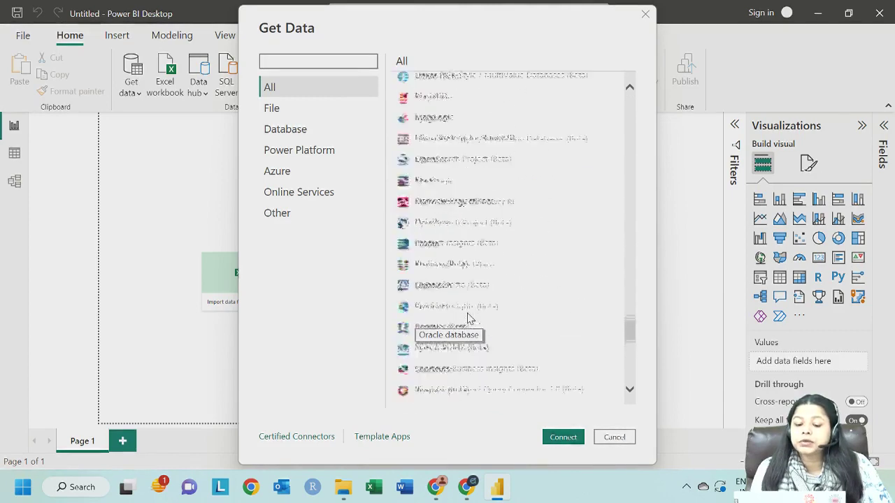
scroll(469, 318, "up", 8)
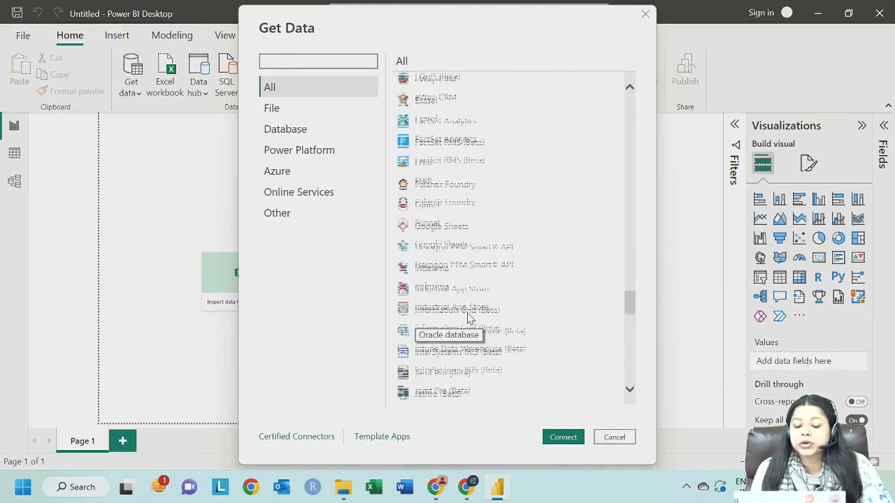
scroll(468, 318, "up", 8)
scroll(468, 318, "up", 8)
scroll(469, 318, "up", 2)
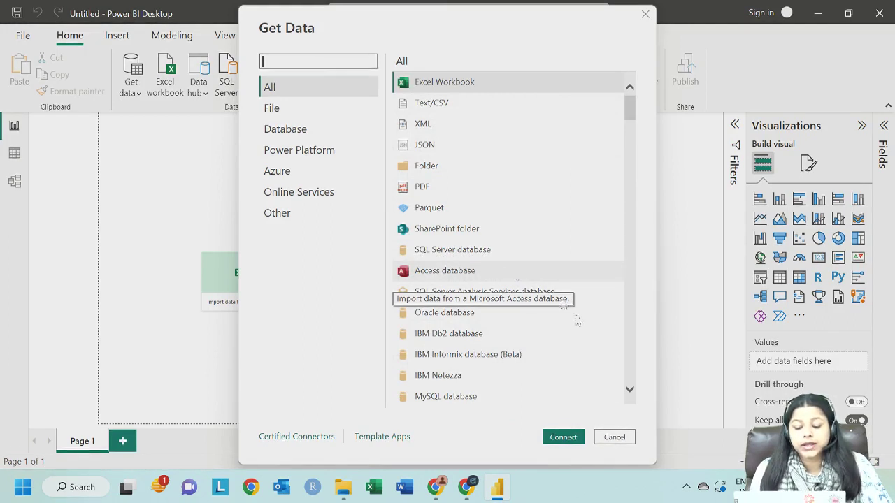
left_click(613, 438)
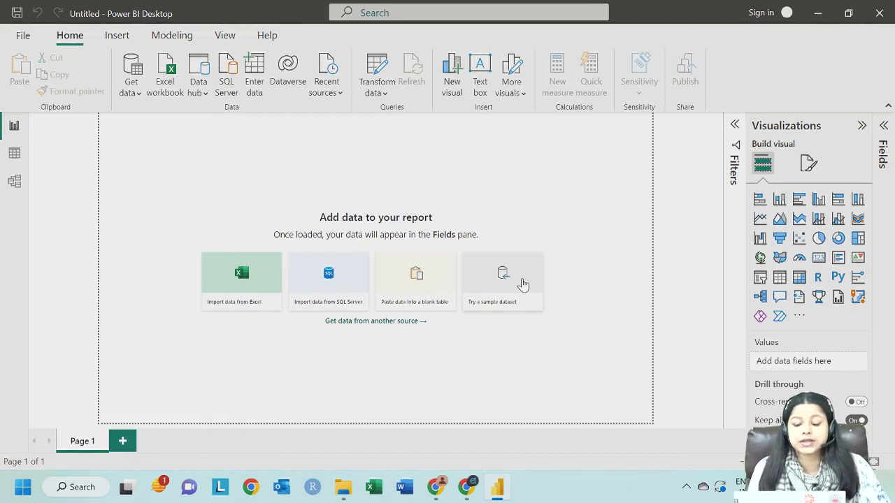
- Load the sample data, tick the financials table from Financial Sample.xlsx, and scroll through its preview
left_click(523, 285)
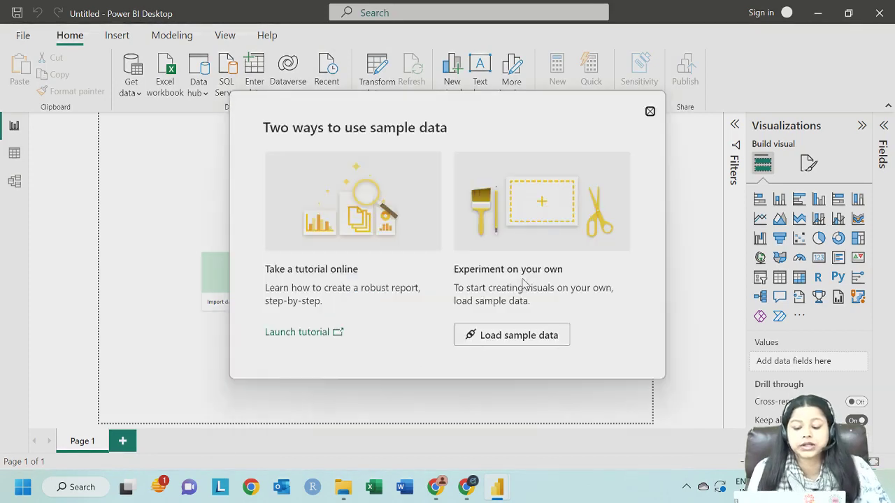
left_click(533, 340)
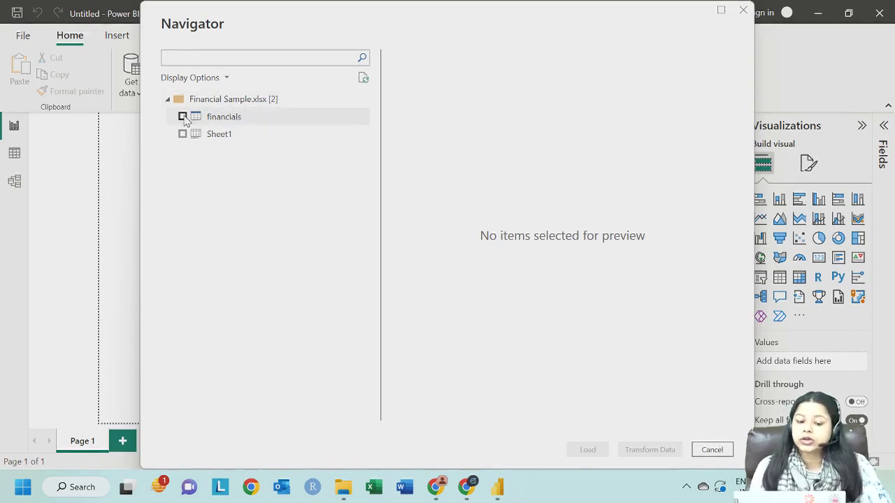
left_click(182, 116)
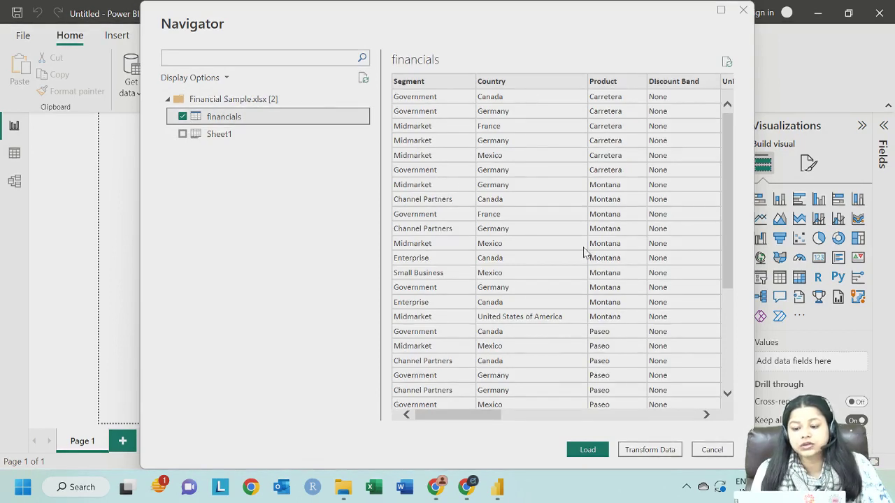
scroll(585, 253, "right", 5)
scroll(586, 253, "right", 5)
scroll(586, 253, "right", 5)
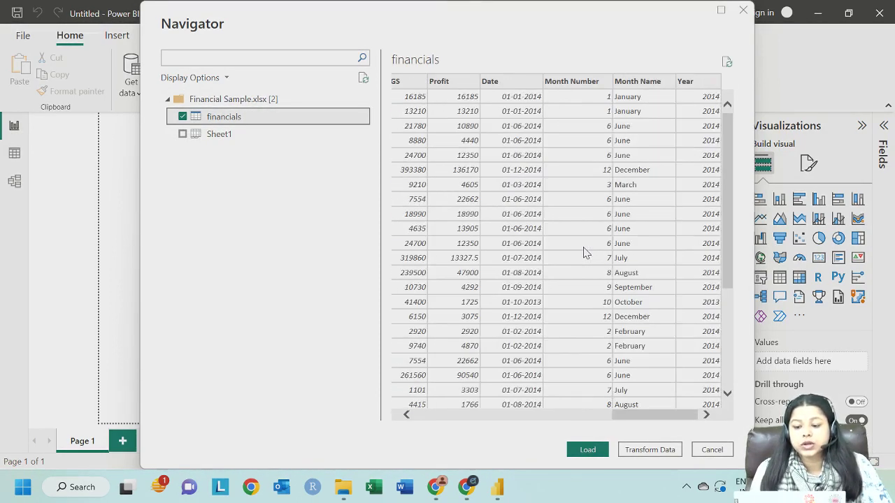
scroll(586, 253, "left", 15)
scroll(586, 253, "down", 4)
scroll(586, 253, "up", 4)
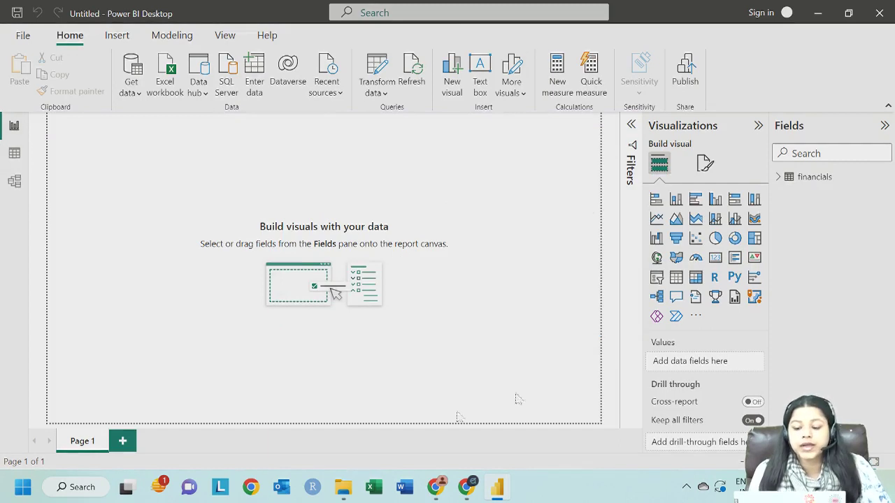
left_click(6, 154)
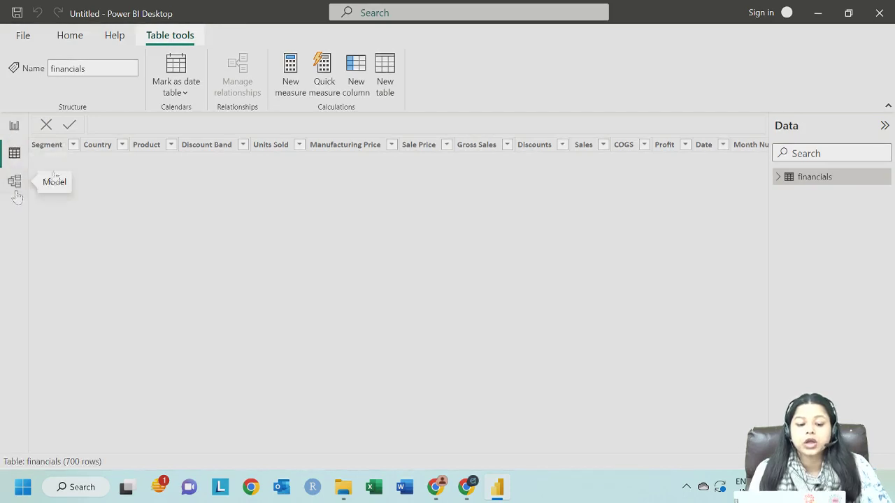
scroll(427, 285, "right", 5)
scroll(426, 285, "left", 5)
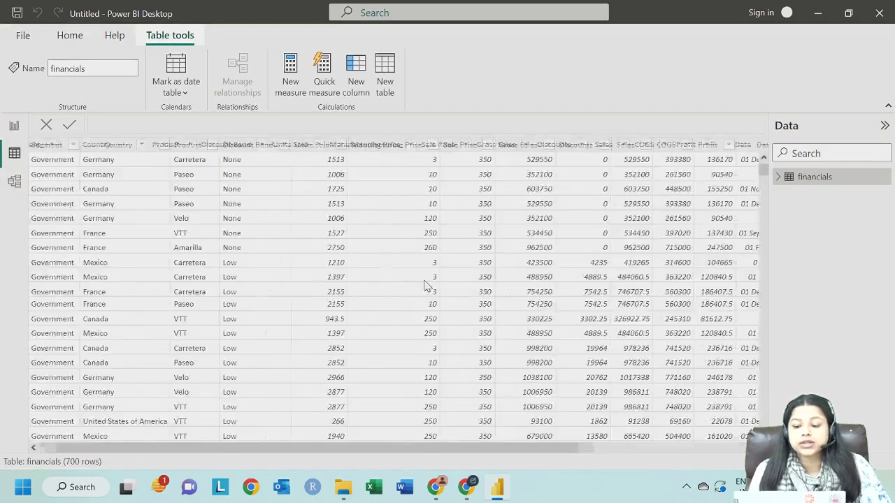
scroll(426, 285, "right", 5)
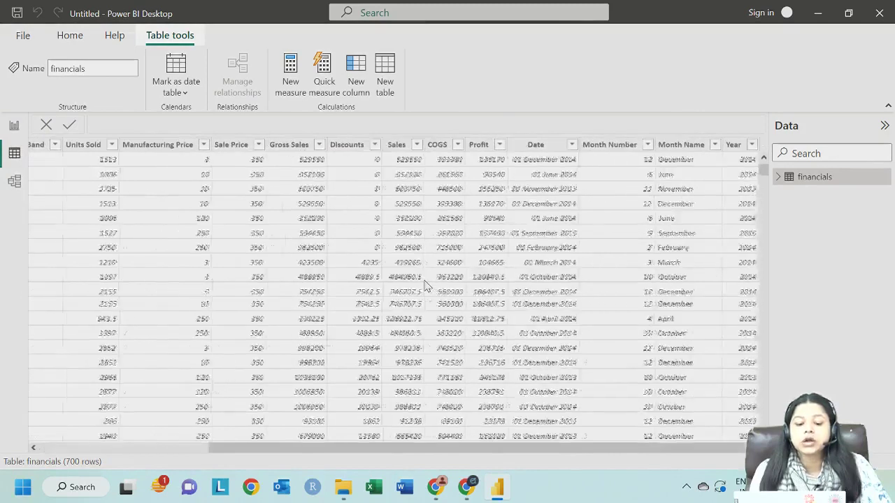
scroll(427, 286, "left", 5)
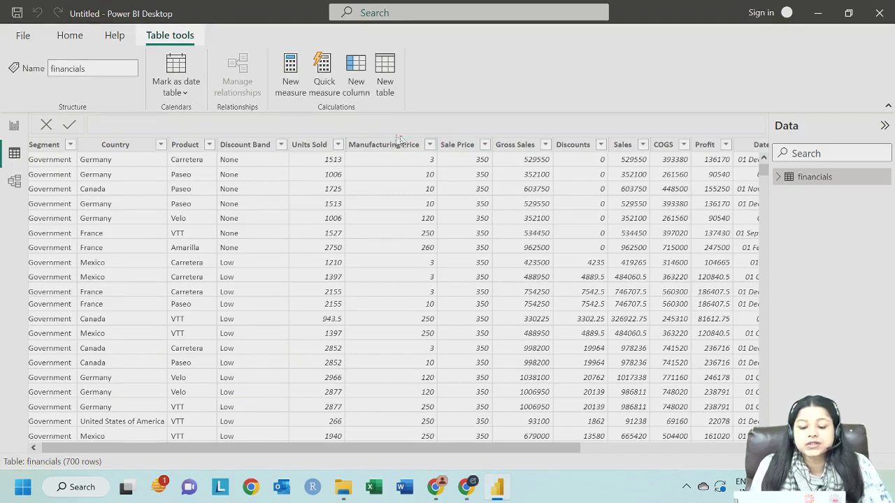
left_click(209, 145)
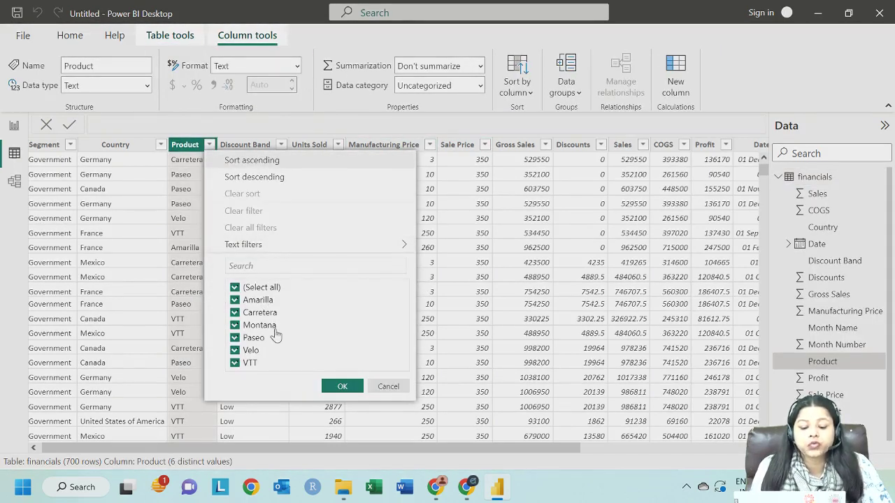
left_click(383, 386)
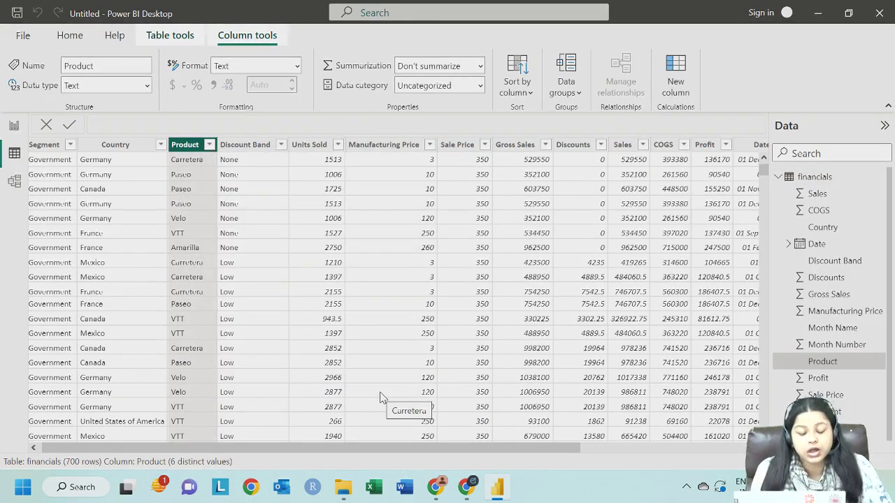
left_click(15, 126)
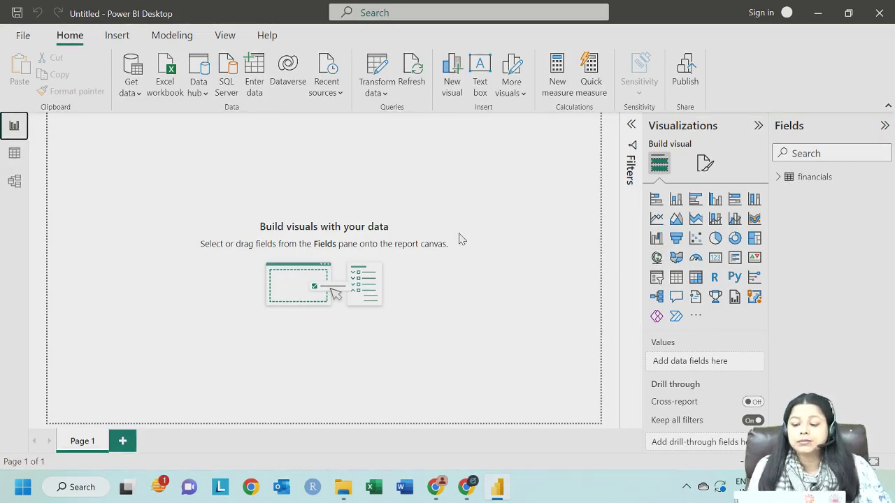
left_click(14, 181)
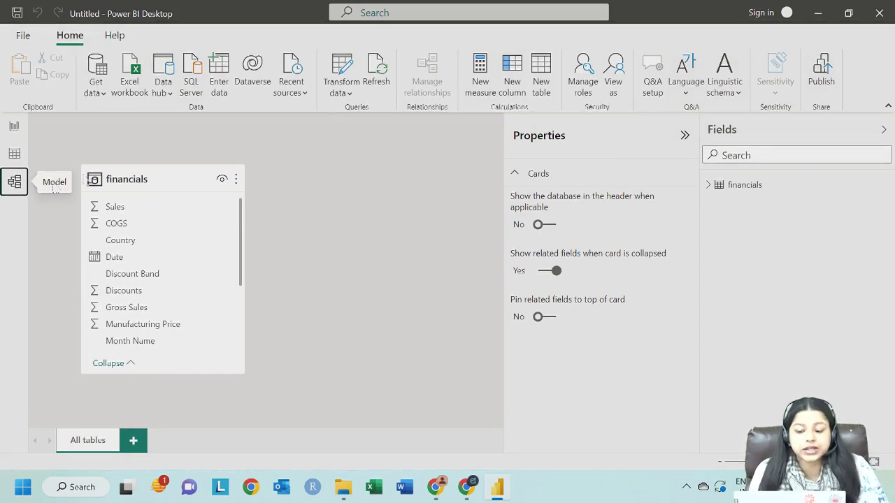
left_click(15, 125)
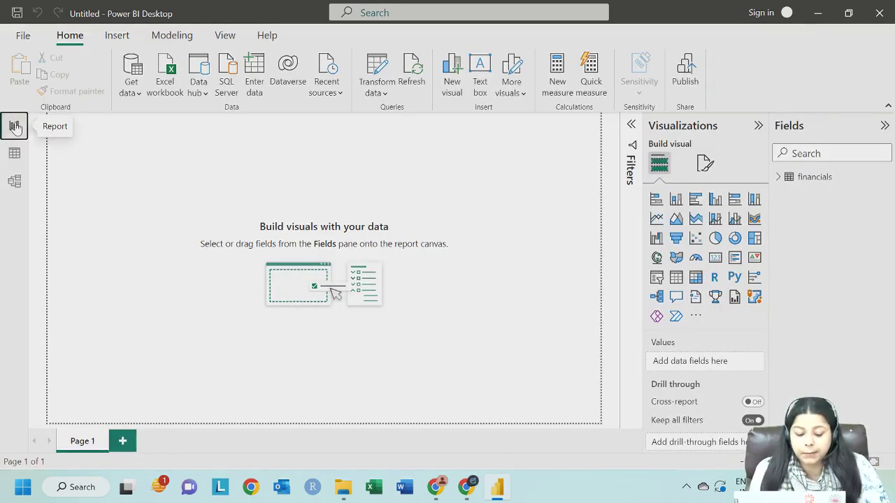